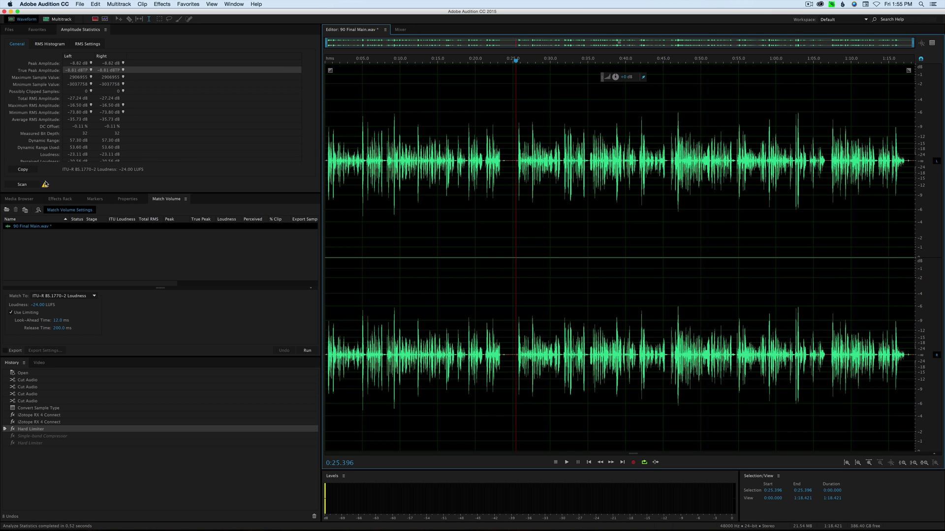
Step: Rescan amplitude statistics, reading -4.71 dBTP and -24.00 LUFS, and deselect the waveform
{"action": "left_click", "coordinate": [22, 185]}
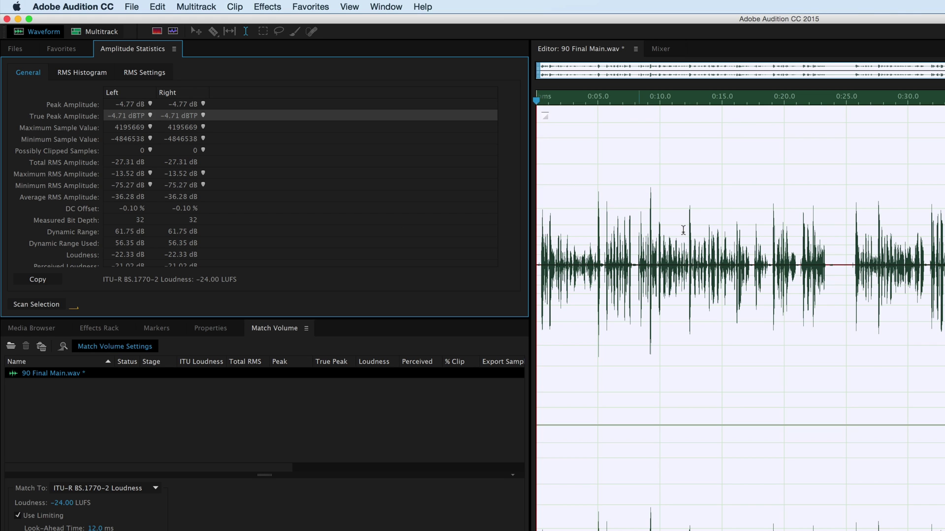
{"action": "left_click", "coordinate": [697, 184]}
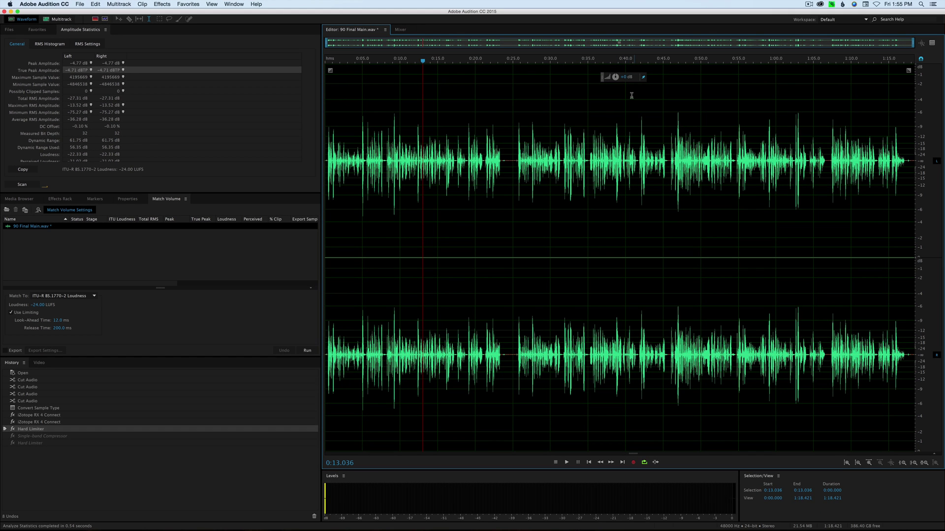
Step: Boost the whole file's gain by 8 dB
{"action": "left_click", "coordinate": [623, 77]}
{"action": "type", "text": "8"}
{"action": "key", "text": "Return"}
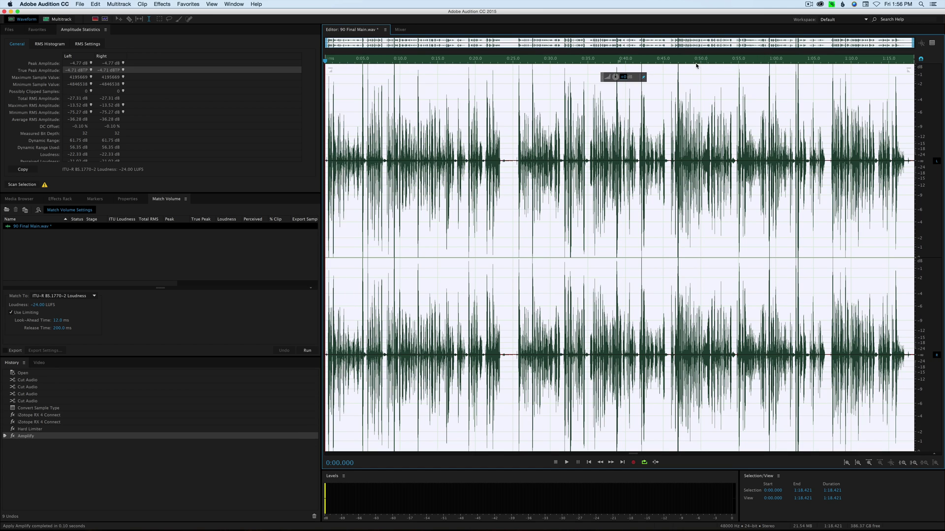
Step: Audition the boosted audio near 0:47, 0:59 and 1:02, then measure it at -16.01 LUFS
{"action": "left_click", "coordinate": [674, 67]}
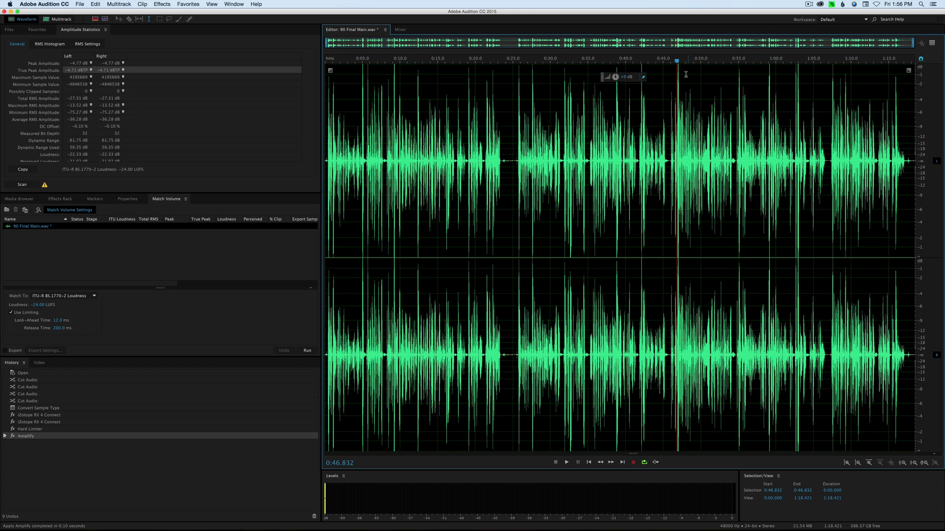
{"action": "key", "text": "space"}
{"action": "key", "text": "space"}
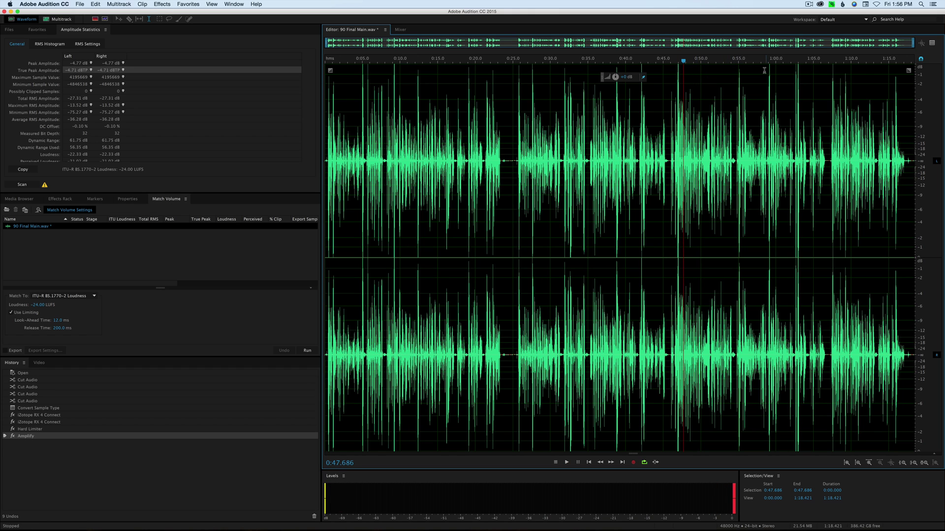
{"action": "left_click", "coordinate": [766, 69]}
{"action": "key", "text": "space"}
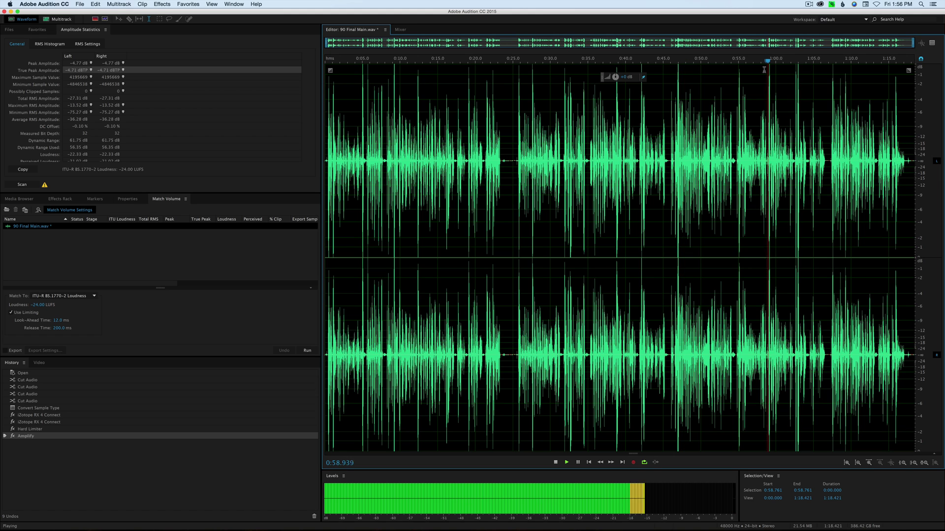
{"action": "left_click", "coordinate": [772, 71]}
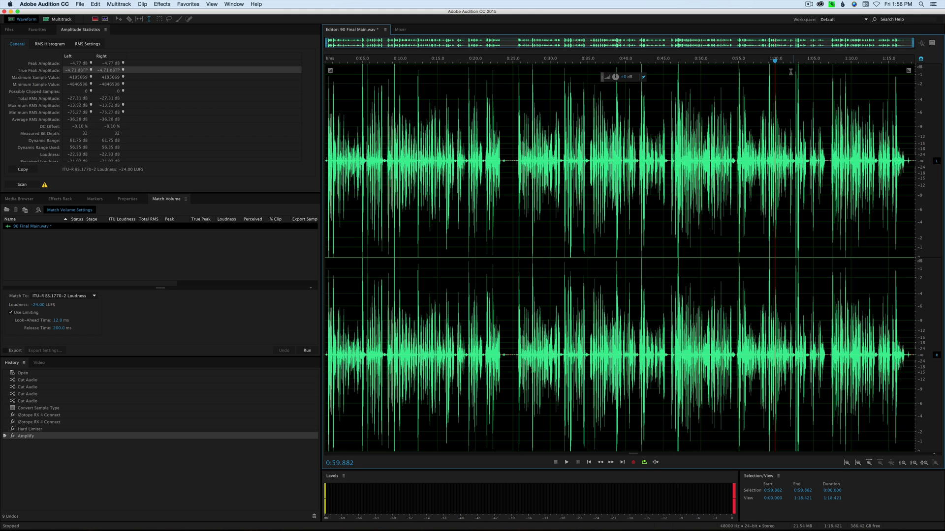
{"action": "left_click", "coordinate": [791, 71]}
{"action": "key", "text": "space"}
{"action": "key", "text": "space"}
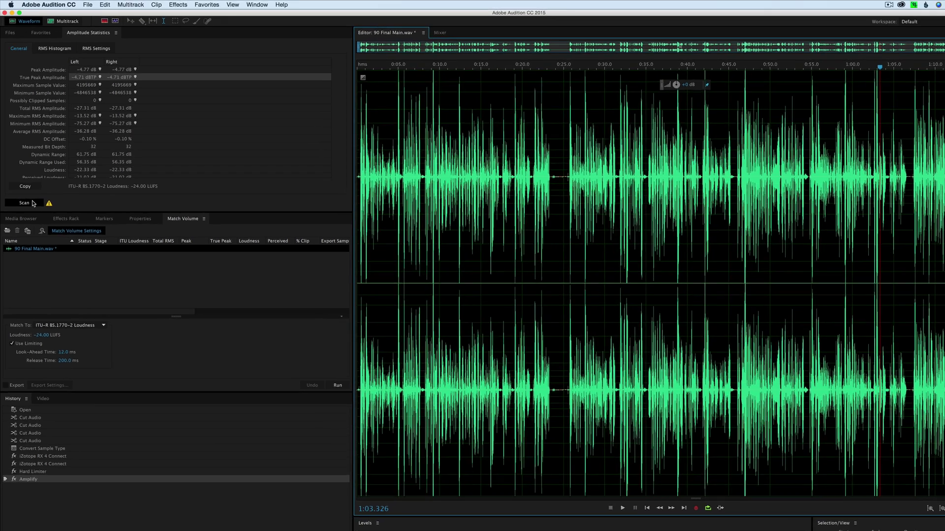
{"action": "left_click", "coordinate": [31, 183]}
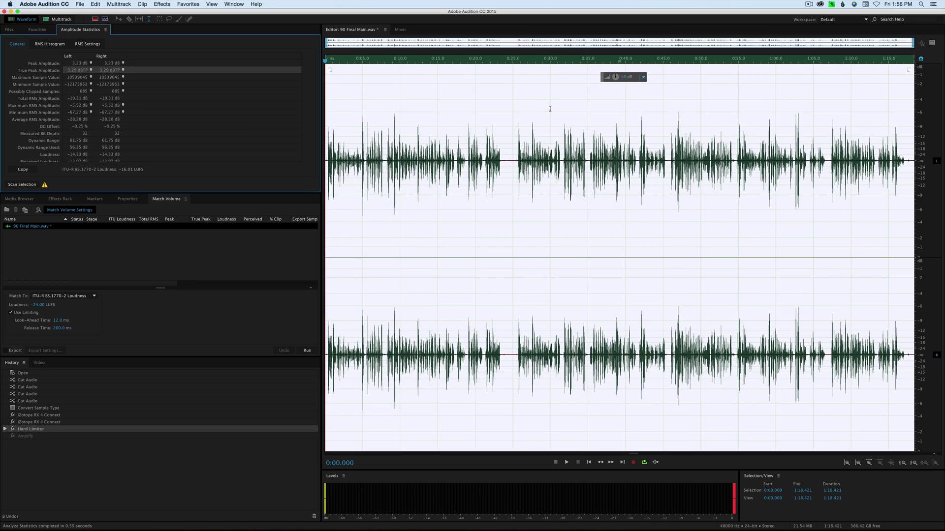
{"action": "left_click", "coordinate": [913, 179]}
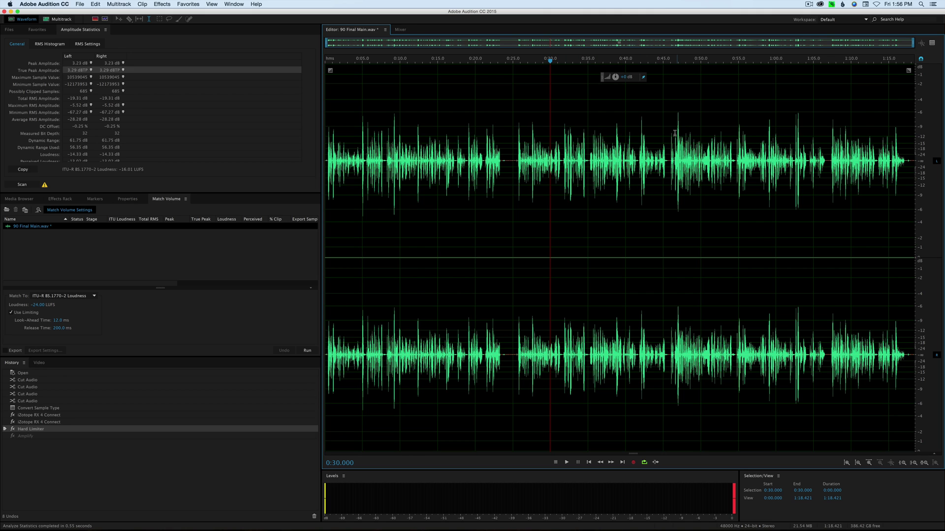
Step: Preview the Single-band Compressor at -11 dB threshold, 8:1 ratio, 1 ms attack, 150 ms release
{"action": "left_click", "coordinate": [162, 4]}
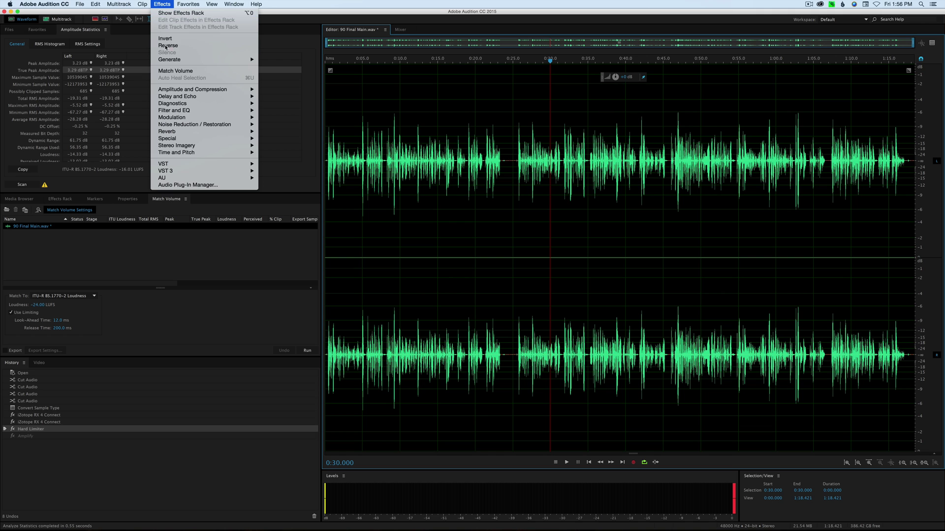
{"action": "mouse_move", "coordinate": [207, 90]}
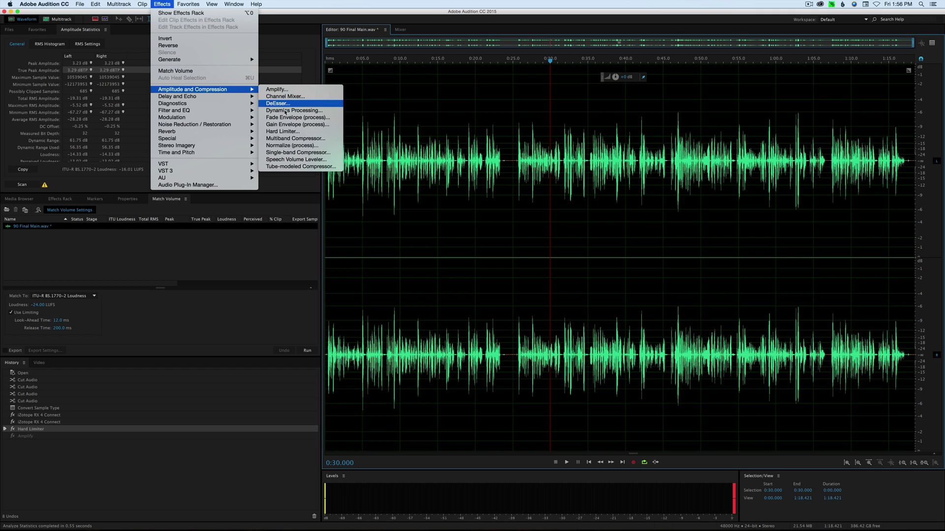
{"action": "left_click", "coordinate": [310, 152]}
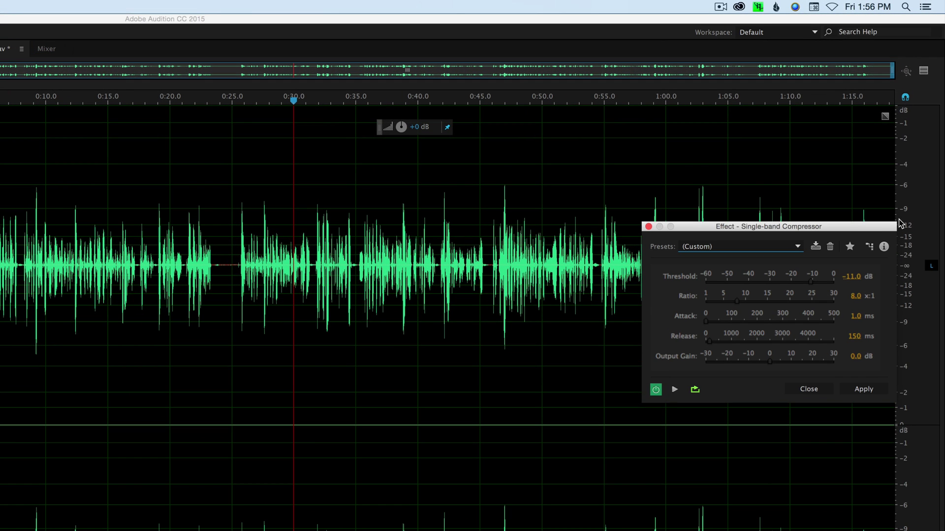
{"action": "mouse_move", "coordinate": [860, 227]}
{"action": "left_mouse_down"}
{"action": "mouse_move", "coordinate": [851, 228]}
{"action": "mouse_move", "coordinate": [860, 231]}
{"action": "left_mouse_up"}
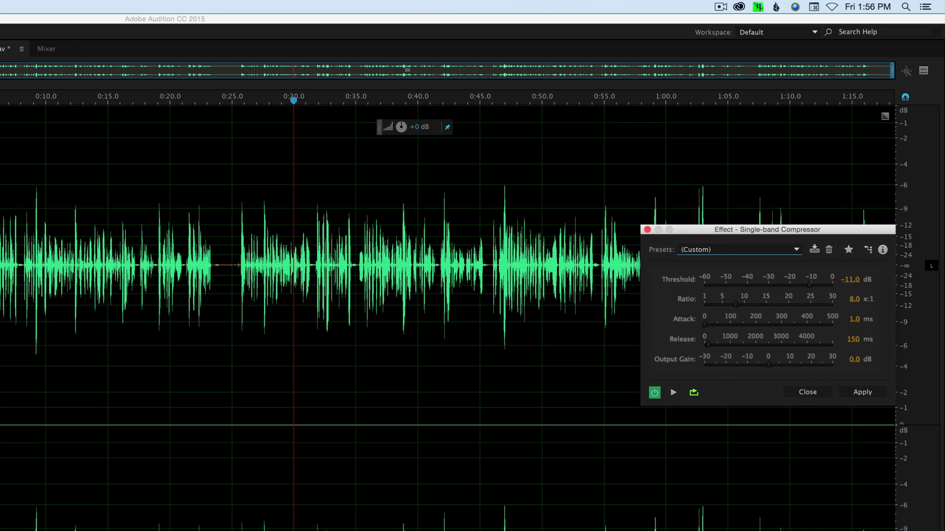
{"action": "key", "text": "Return"}
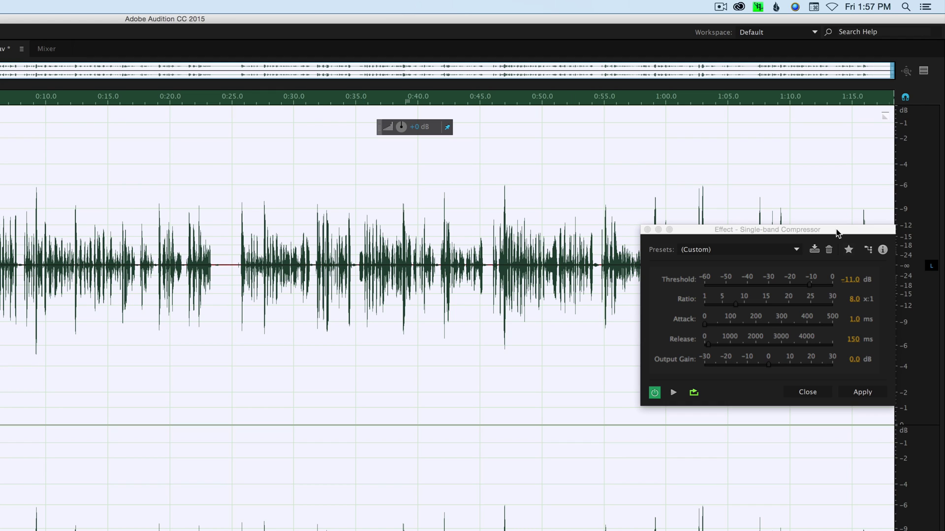
{"action": "mouse_move", "coordinate": [842, 233]}
{"action": "left_mouse_down"}
{"action": "mouse_move", "coordinate": [843, 223]}
{"action": "mouse_move", "coordinate": [844, 237]}
{"action": "left_mouse_up"}
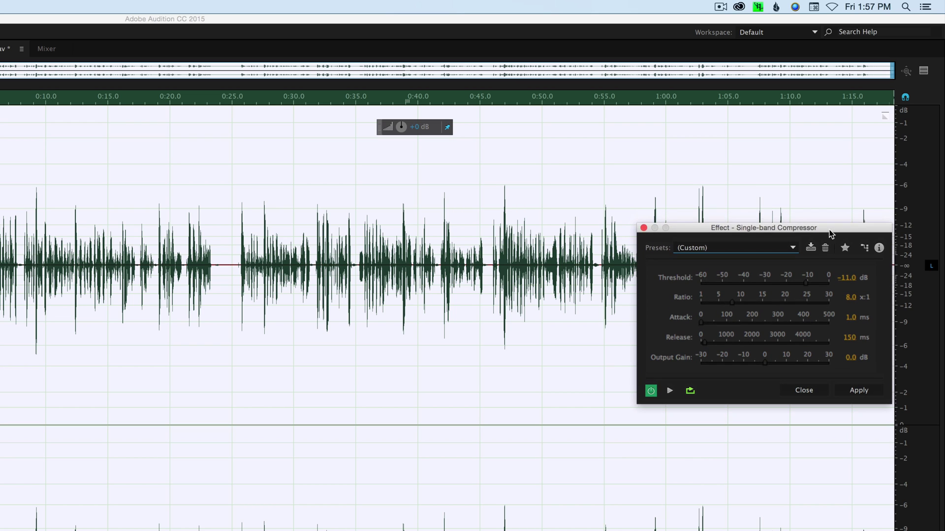
{"action": "left_click", "coordinate": [780, 229]}
{"action": "left_click_drag", "start_coordinate": [780, 229], "coordinate": [834, 224]}
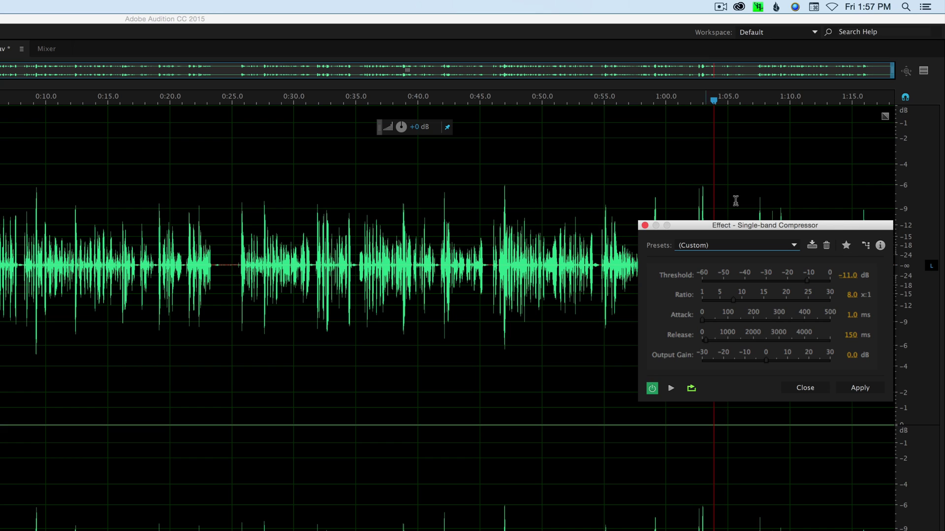
Step: Lower the compressor ratio to 6:1 and apply it to the whole file
{"action": "left_click", "coordinate": [853, 295]}
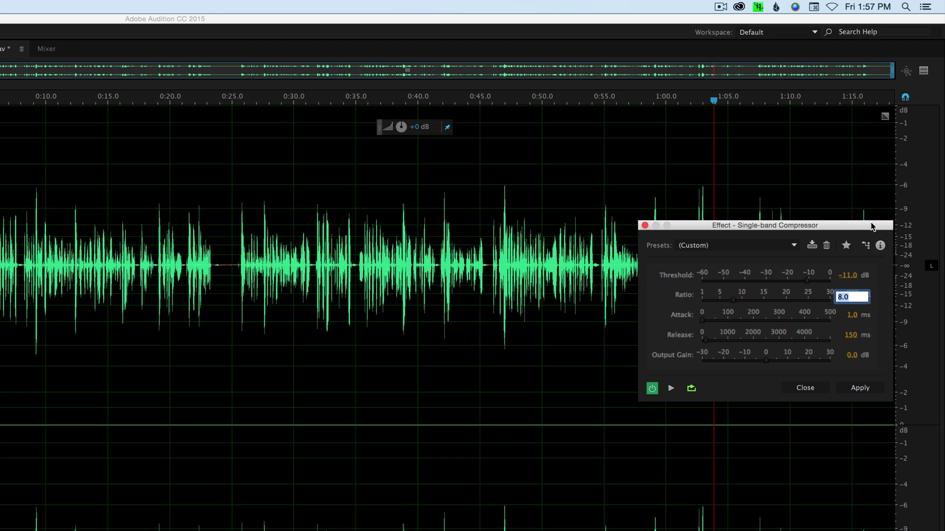
{"action": "type", "text": "6"}
{"action": "key", "text": "Tab"}
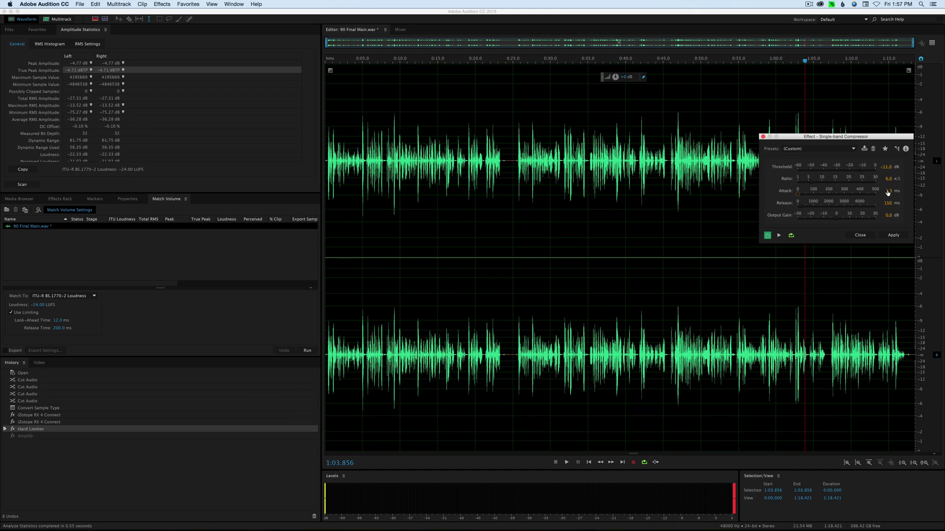
{"action": "left_click", "coordinate": [895, 235]}
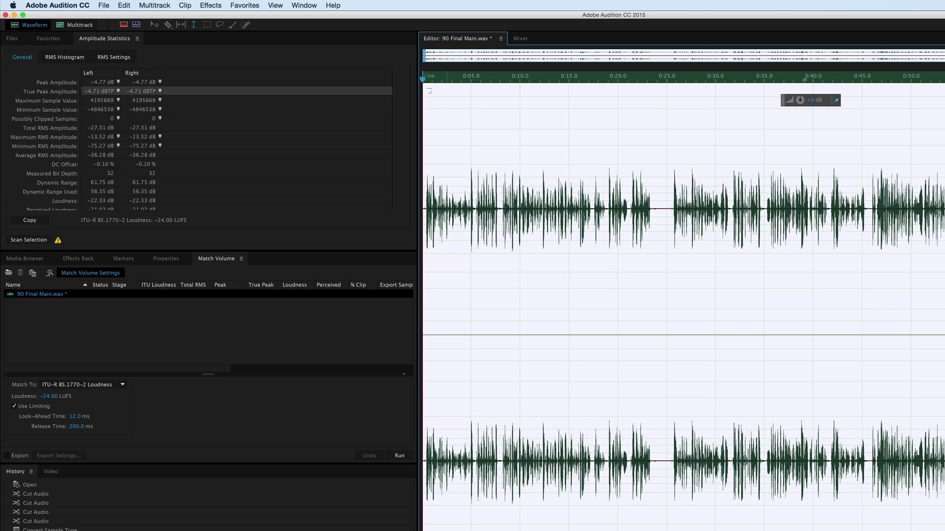
Step: Match the compressed file to -24 LUFS and rescan, showing a -8.61 dBTP true peak
{"action": "left_click", "coordinate": [399, 456]}
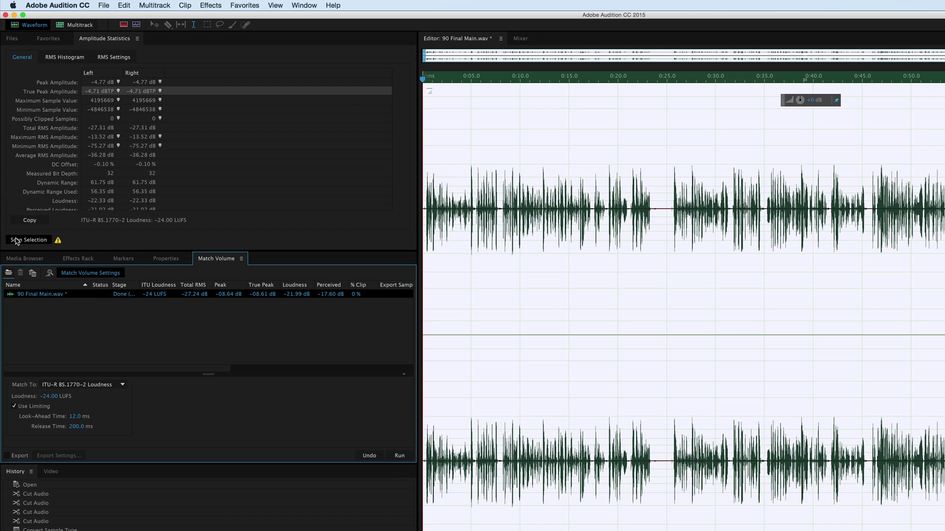
{"action": "left_click", "coordinate": [16, 241]}
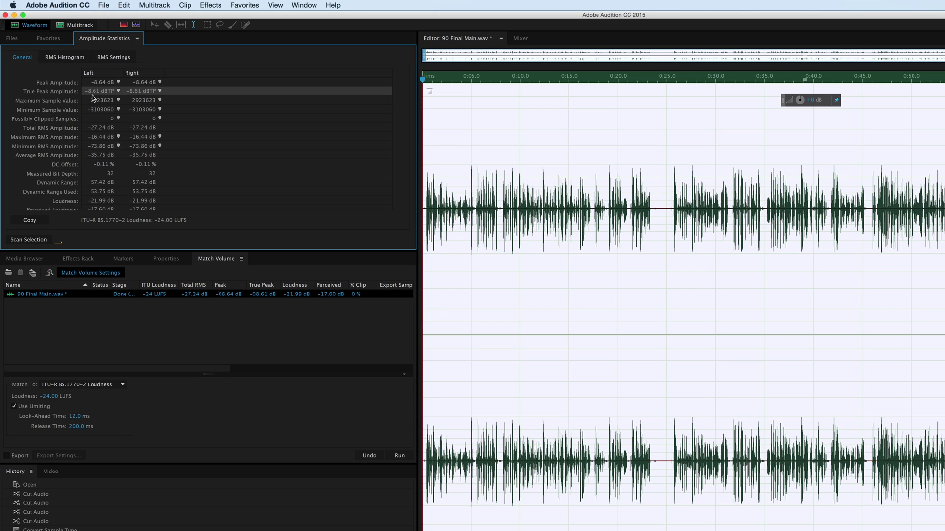
{"action": "left_click", "coordinate": [717, 134]}
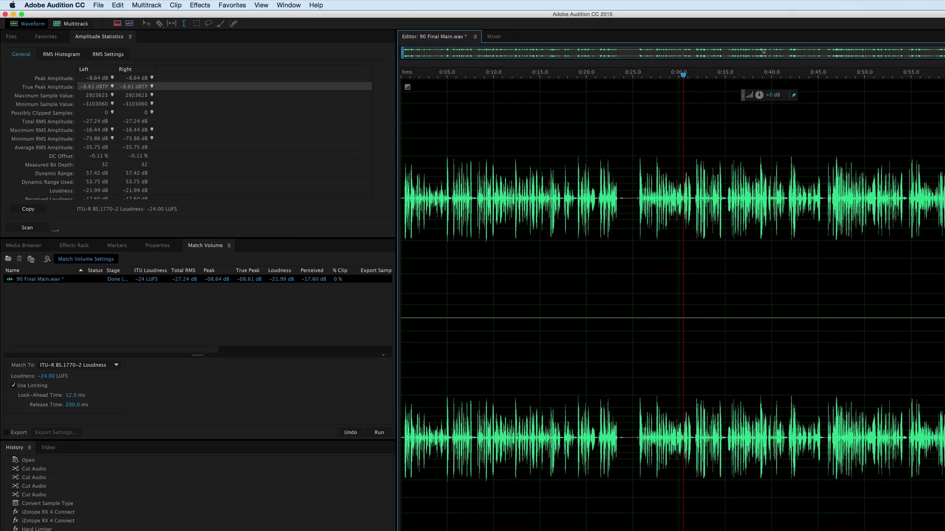
Step: Revert history to the Hard Limiter state and set the Single-band Compressor ratio to 8:1
{"action": "key", "text": "super+z"}
{"action": "key", "text": "super+z"}
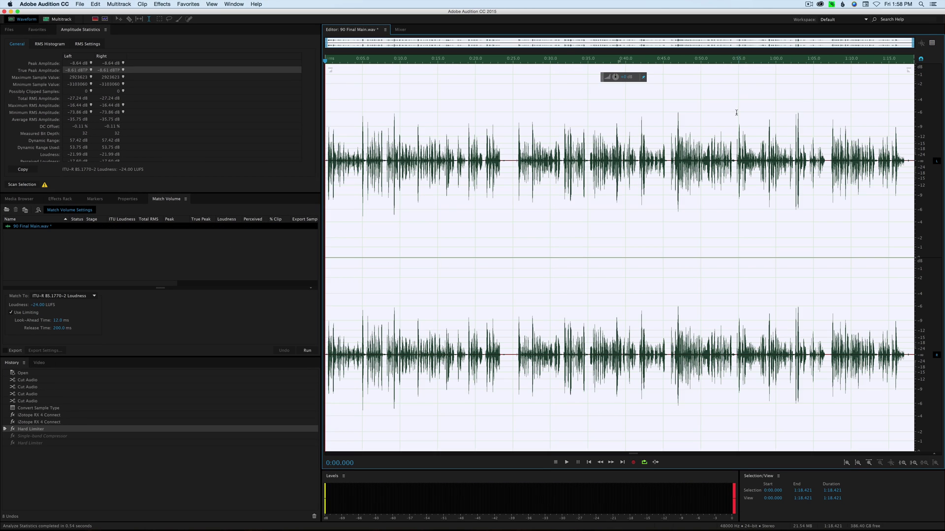
{"action": "left_click", "coordinate": [738, 113]}
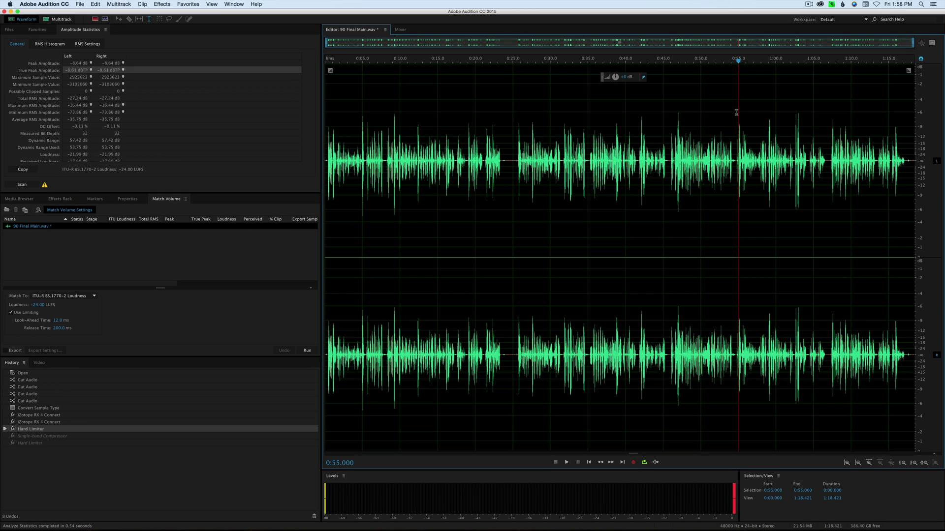
{"action": "left_click", "coordinate": [162, 7]}
{"action": "mouse_move", "coordinate": [221, 89]}
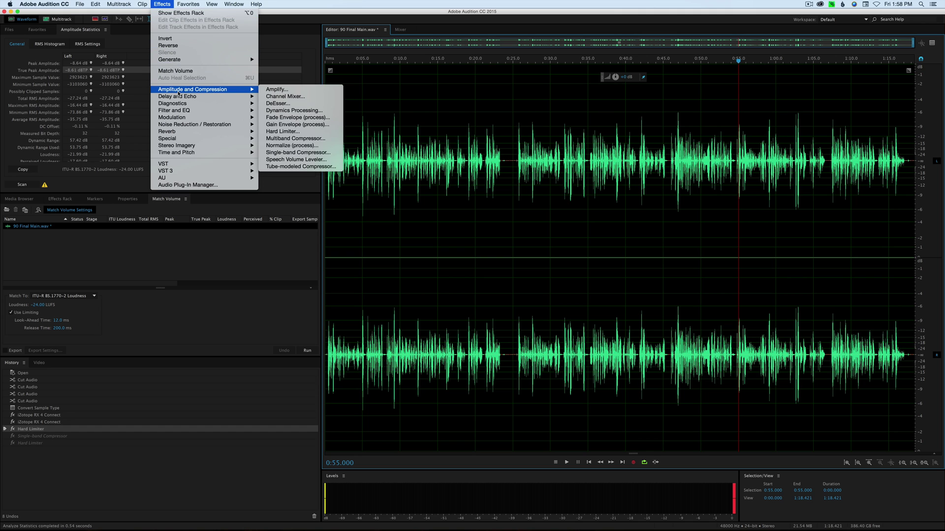
{"action": "left_click", "coordinate": [299, 152]}
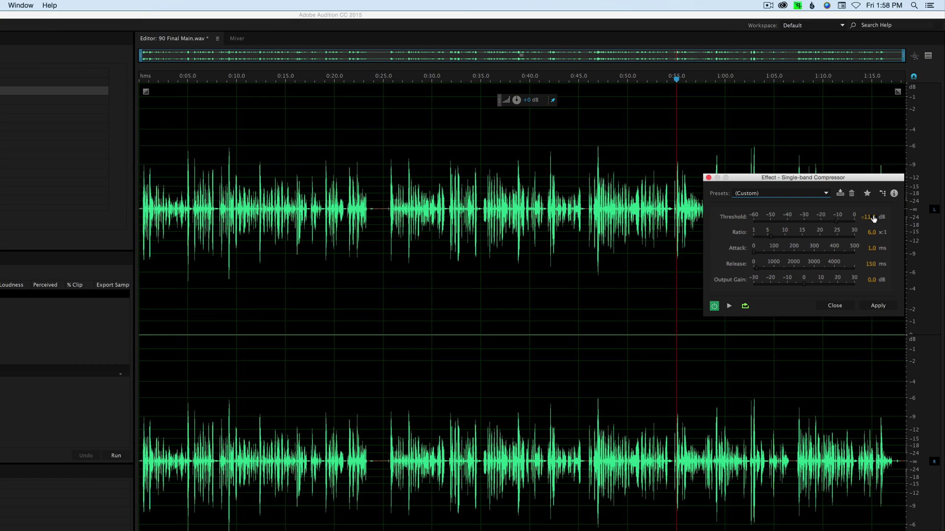
{"action": "left_click", "coordinate": [871, 233]}
{"action": "type", "text": "8"}
{"action": "key", "text": "Return"}
Step: Apply the 8:1 compression, match to -24 LUFS, and rescan to a -8.81 dBTP peak
{"action": "left_click", "coordinate": [877, 306]}
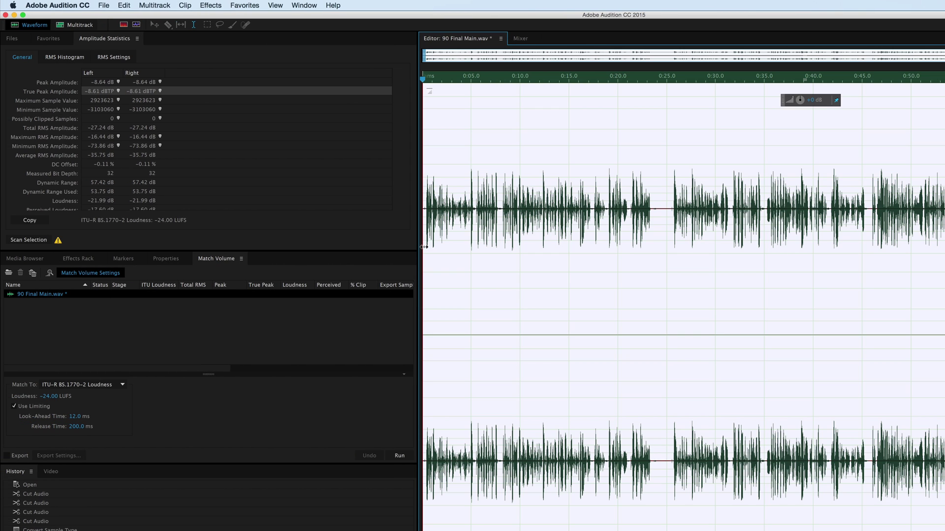
{"action": "left_click", "coordinate": [394, 454]}
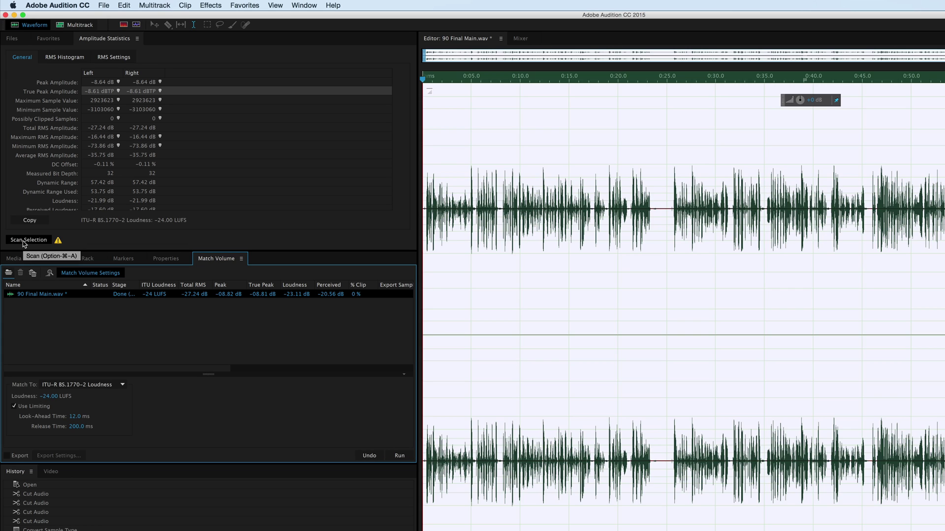
{"action": "left_click", "coordinate": [24, 241]}
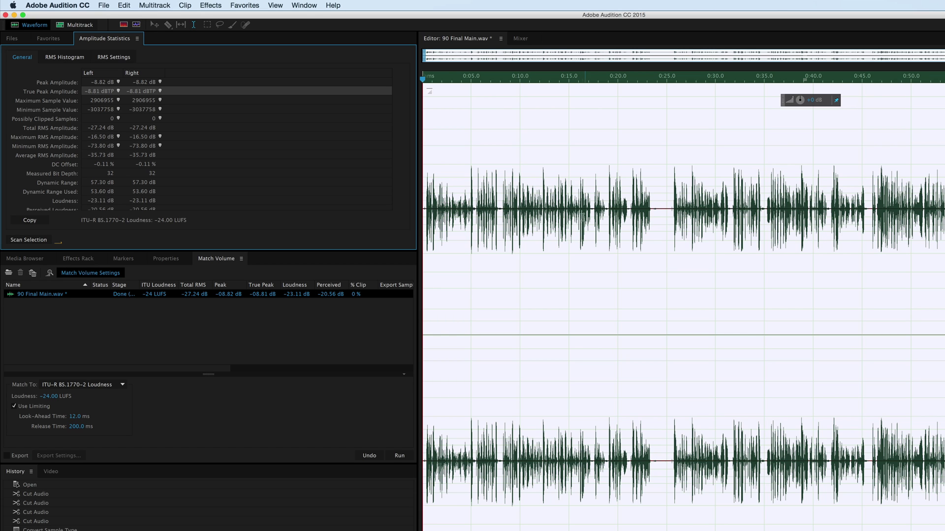
{"action": "left_click", "coordinate": [752, 149]}
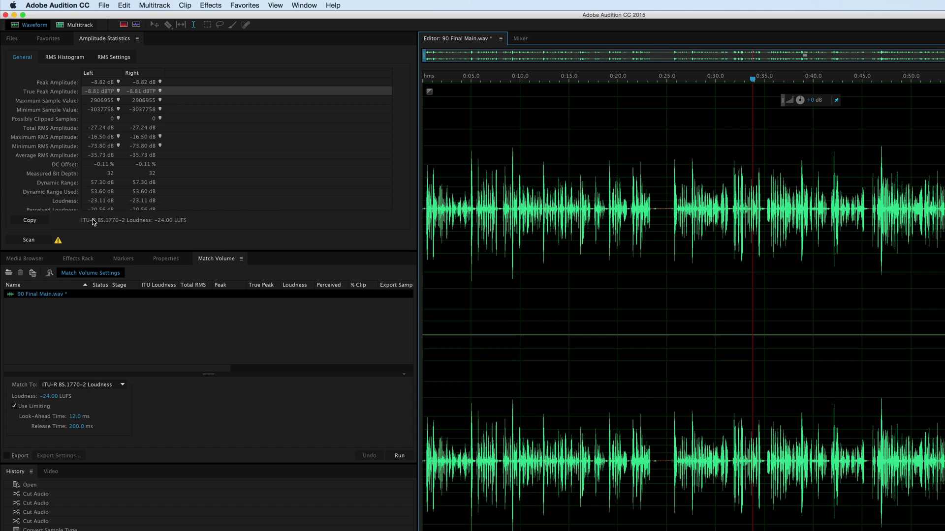
Step: Set the Single-band Compressor ratio to 12:1 and apply it to the whole file
{"action": "left_click", "coordinate": [212, 5]}
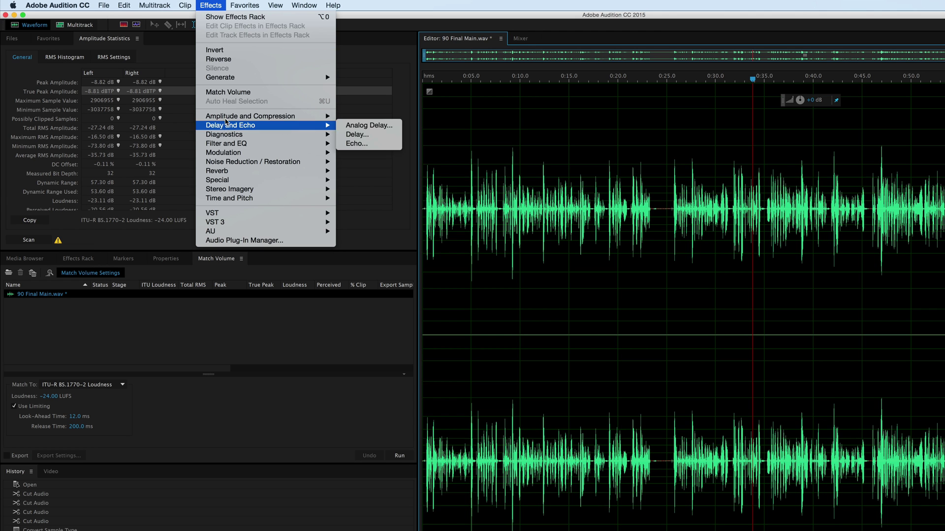
{"action": "mouse_move", "coordinate": [290, 116]}
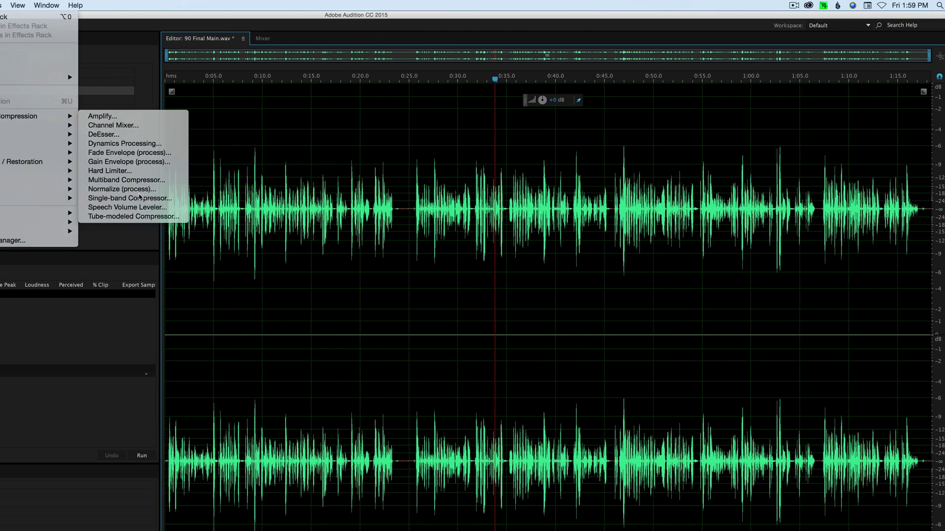
{"action": "left_click", "coordinate": [397, 197]}
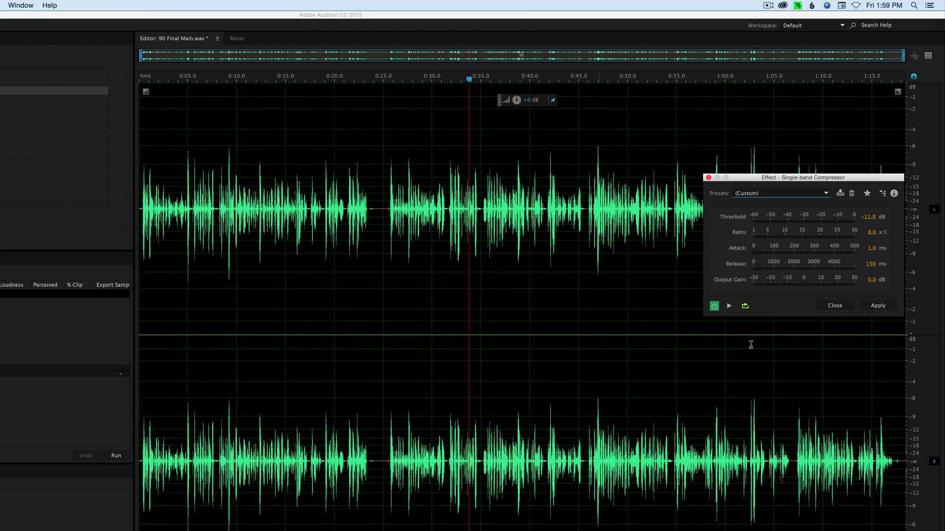
{"action": "left_click", "coordinate": [872, 234]}
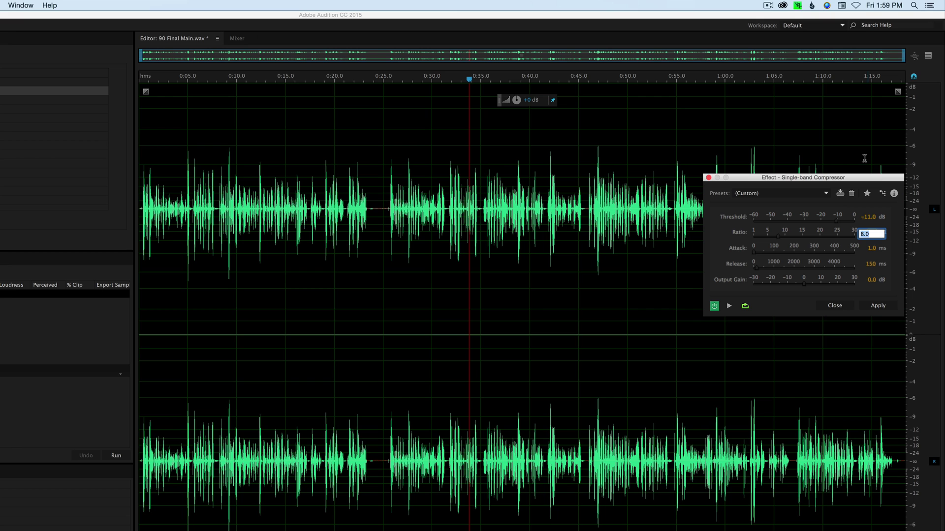
{"action": "type", "text": "12"}
{"action": "key", "text": "Tab"}
{"action": "left_click", "coordinate": [879, 306]}
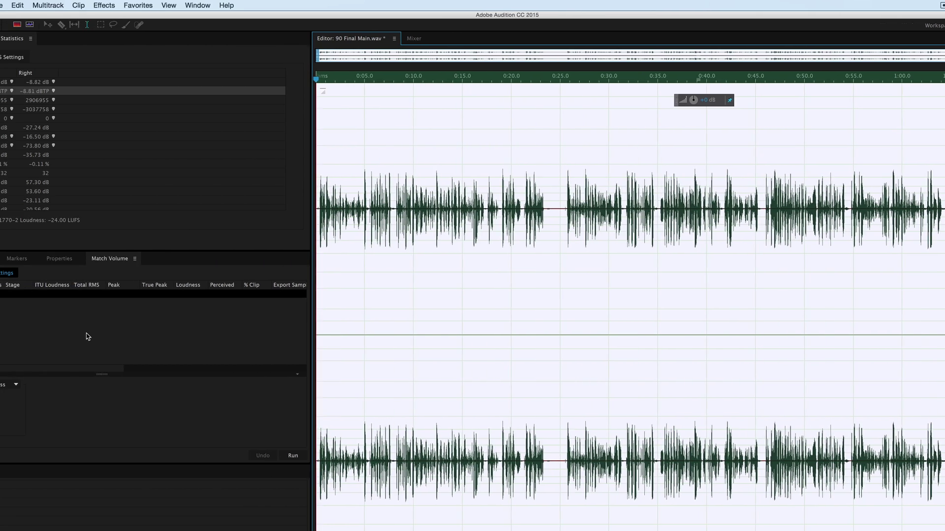
Step: Match the 12:1-compressed file to -24 LUFS, measure -9.00 dBTP, then undo the match
{"action": "left_click", "coordinate": [117, 456]}
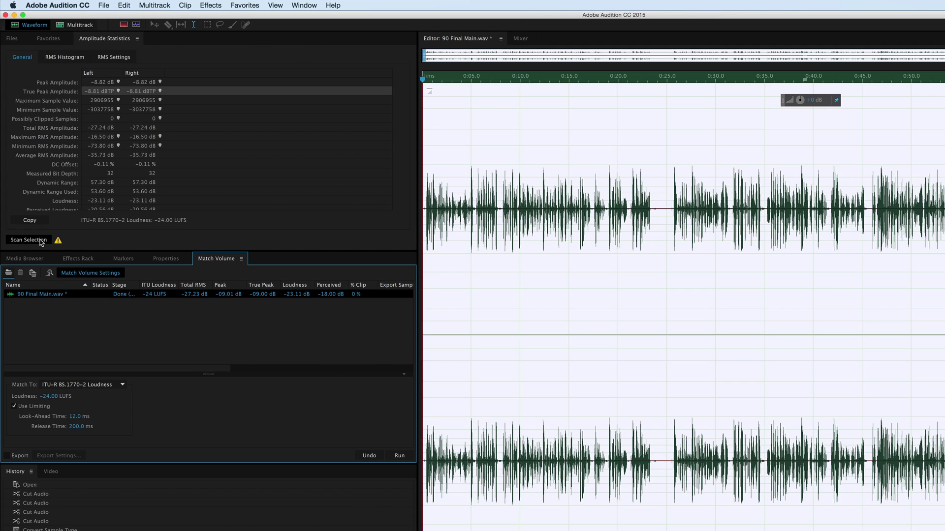
{"action": "left_click", "coordinate": [29, 240]}
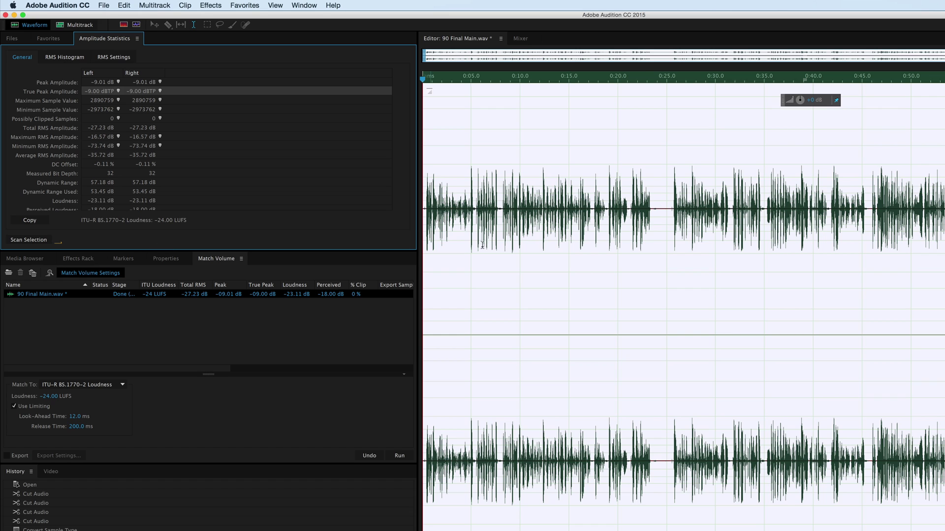
{"action": "key", "text": "super+z"}
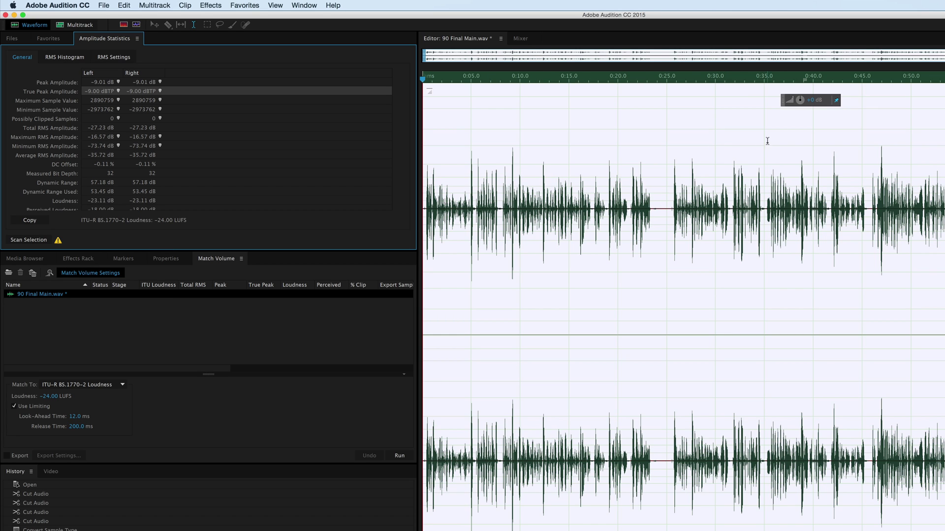
{"action": "left_click", "coordinate": [786, 143]}
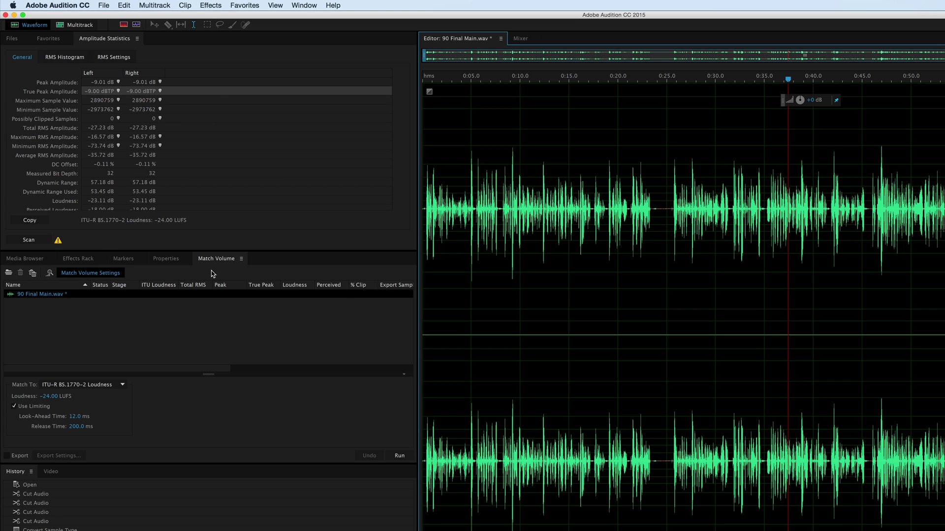
Step: Match to -24 LUFS, then compress the whole file with a -25 dB threshold and 2:1 ratio
{"action": "left_click", "coordinate": [400, 457]}
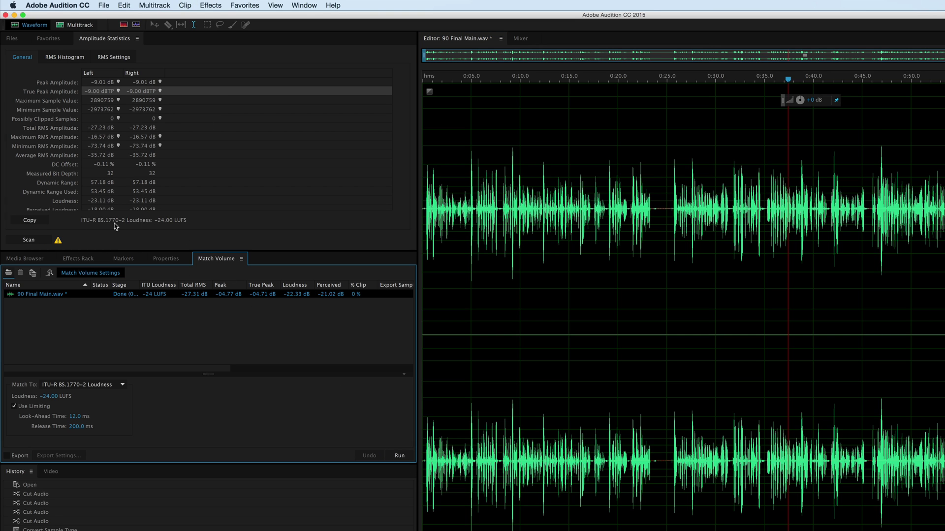
{"action": "left_click", "coordinate": [28, 240]}
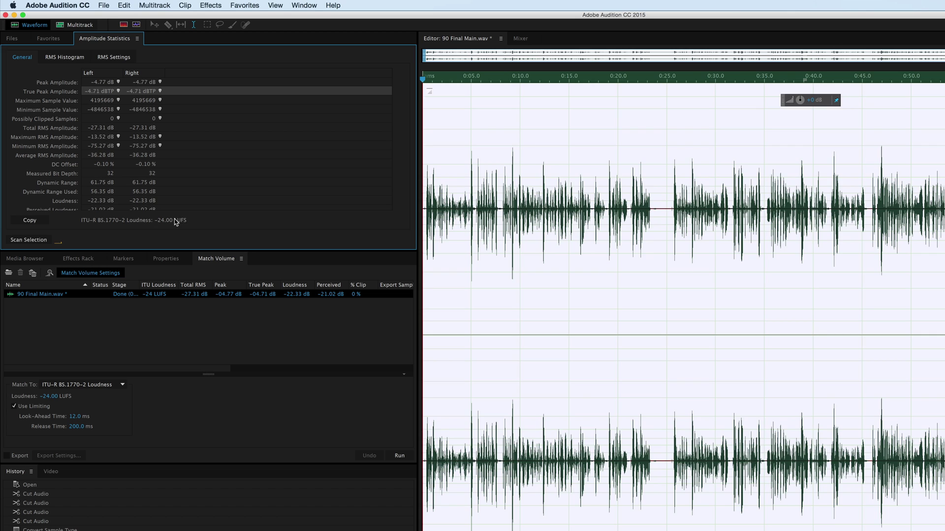
{"action": "left_click", "coordinate": [211, 5]}
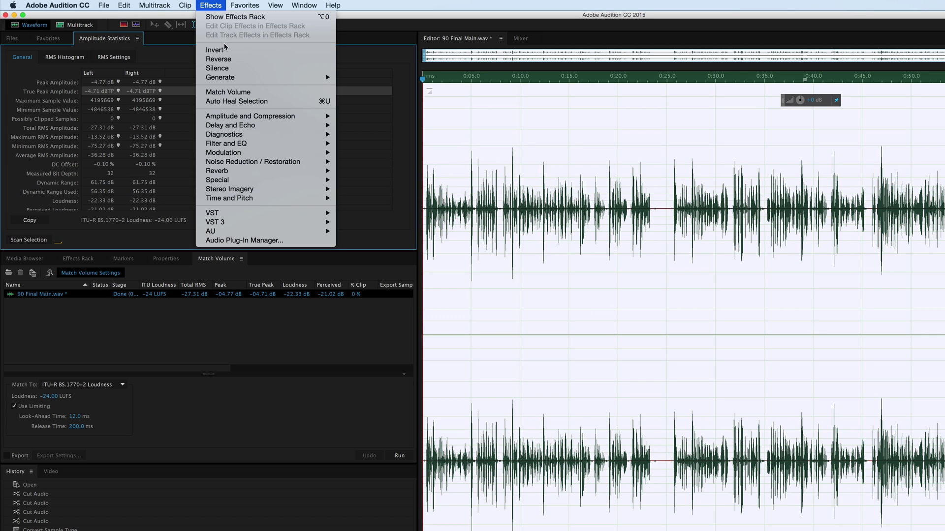
{"action": "mouse_move", "coordinate": [247, 117]}
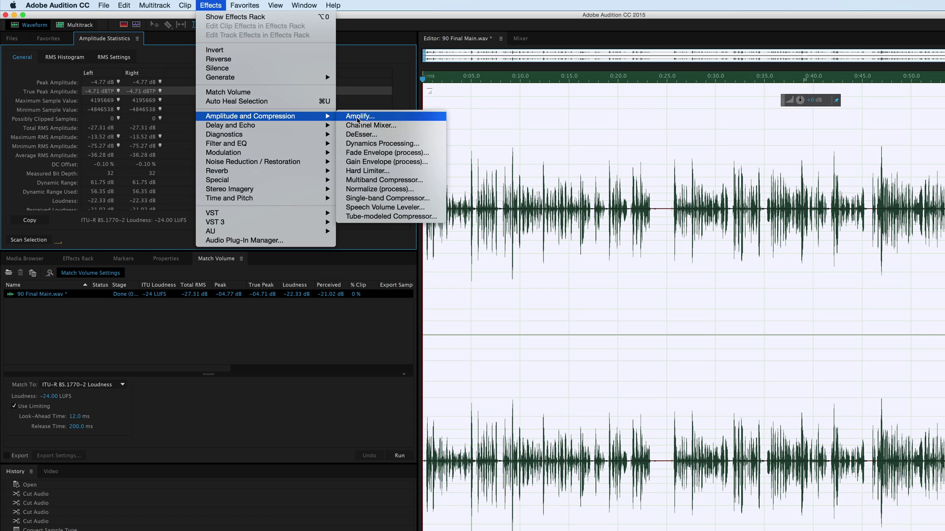
{"action": "left_click", "coordinate": [389, 199]}
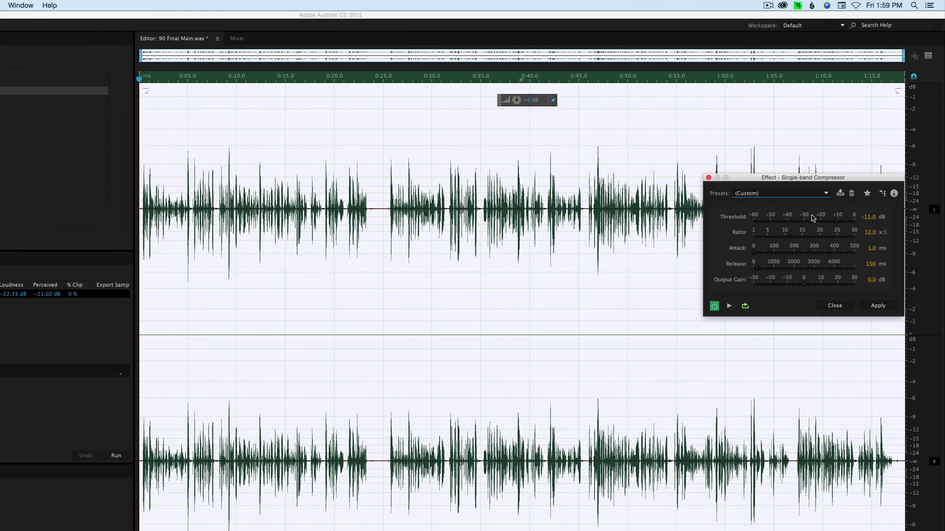
{"action": "left_click_drag", "start_coordinate": [887, 183], "coordinate": [882, 210]}
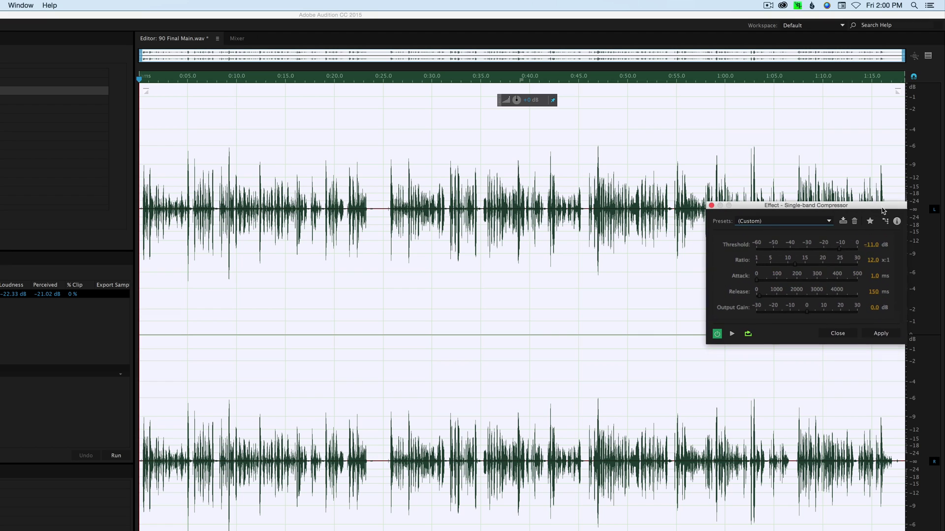
{"action": "left_click", "coordinate": [880, 244]}
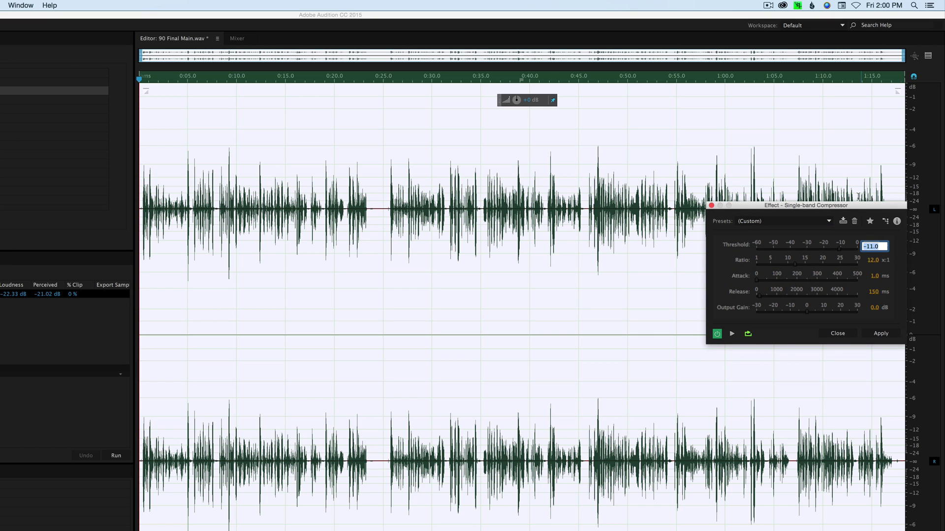
{"action": "type", "text": "-25"}
{"action": "key", "text": "Return"}
{"action": "left_click_drag", "start_coordinate": [851, 207], "coordinate": [849, 208]}
{"action": "left_click", "coordinate": [815, 177]}
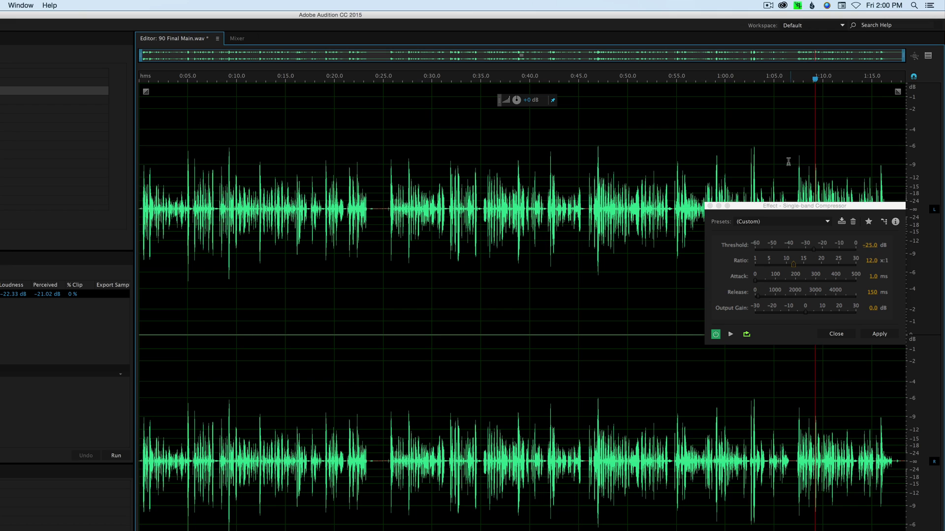
{"action": "left_click", "coordinate": [869, 261]}
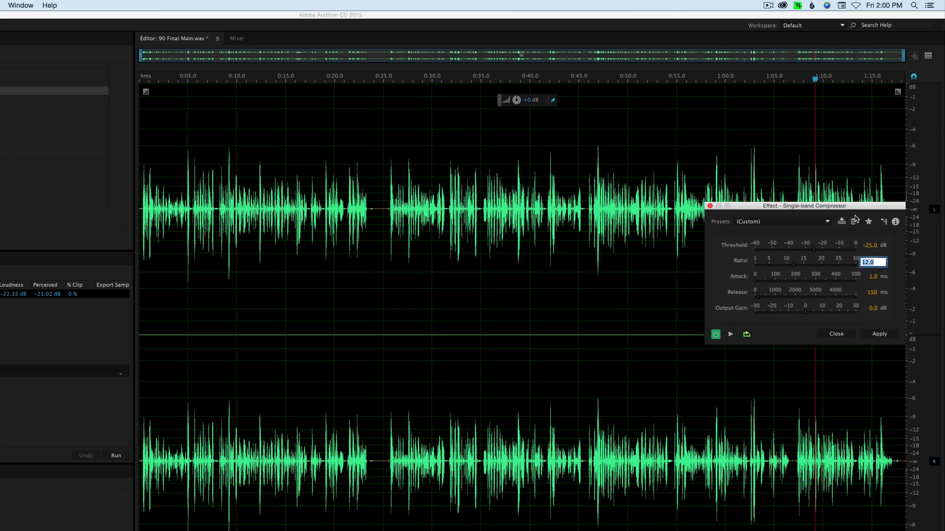
{"action": "type", "text": "2"}
{"action": "key", "text": "Return"}
{"action": "left_click", "coordinate": [880, 334]}
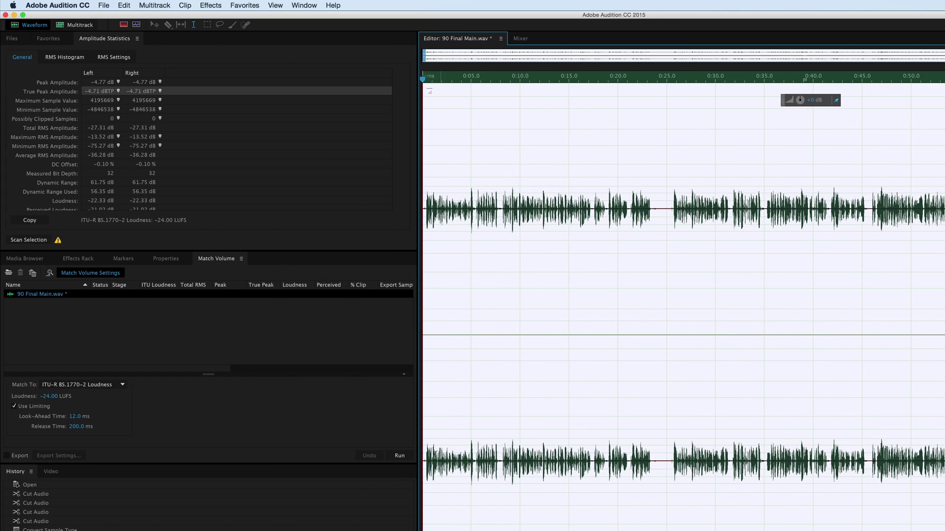
Step: Re-match loudness to -24 LUFS, rescan statistics (-9.13 dBTP true peak), and select the whole waveform
{"action": "left_click", "coordinate": [116, 455]}
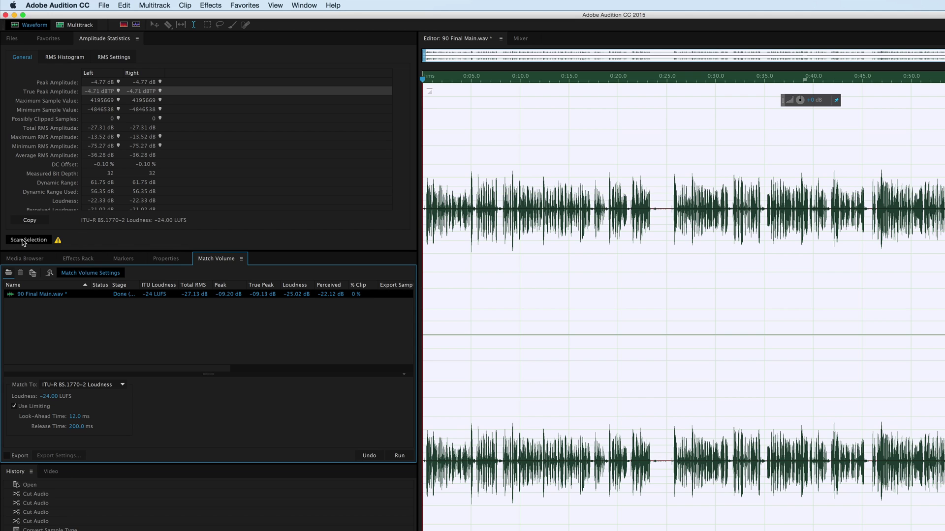
{"action": "left_click", "coordinate": [29, 240]}
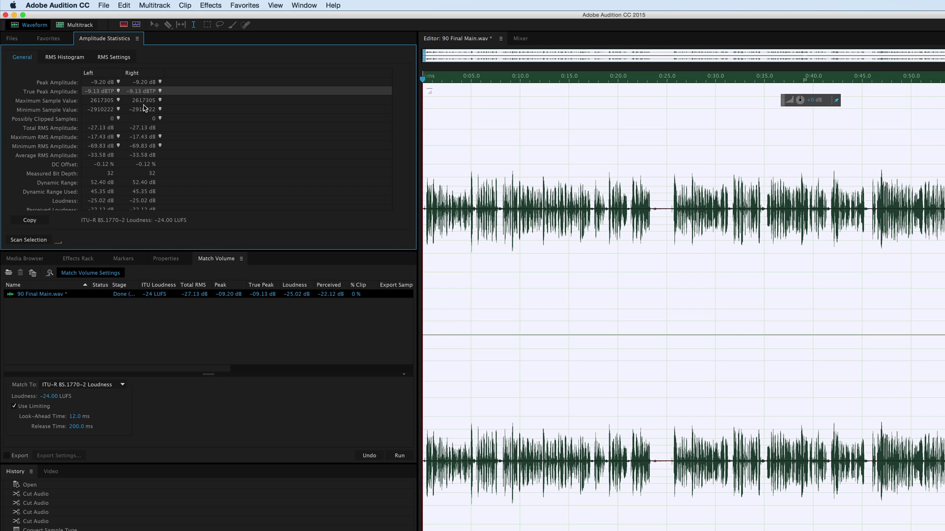
{"action": "left_click", "coordinate": [619, 127]}
{"action": "key", "text": "super+a"}
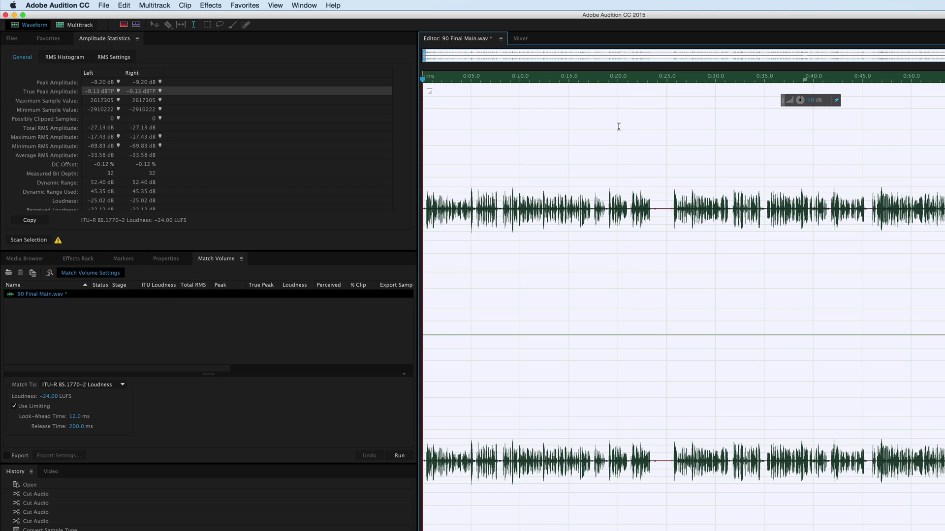
Step: Apply the Single-band Compressor at -25 dB threshold with a 2.2:1 ratio to the whole file
{"action": "left_click", "coordinate": [647, 133]}
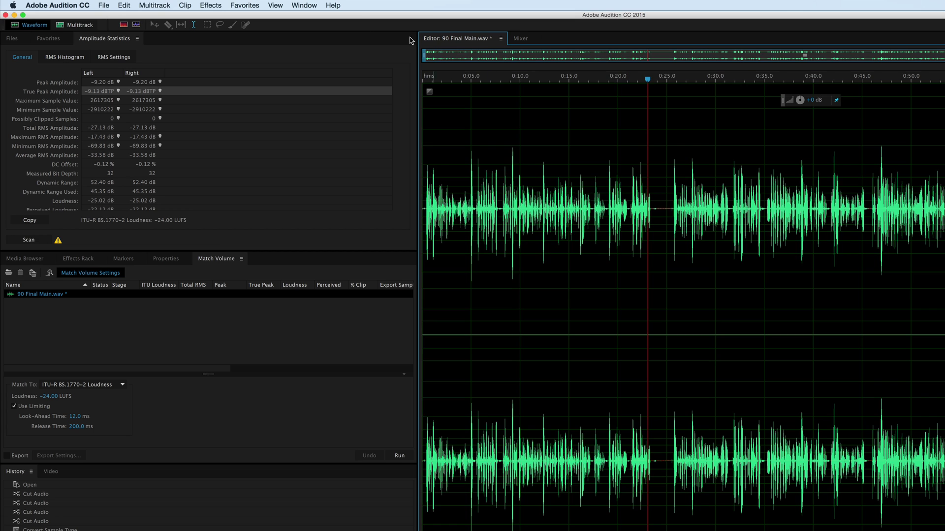
{"action": "left_click", "coordinate": [211, 5]}
{"action": "mouse_move", "coordinate": [305, 117]}
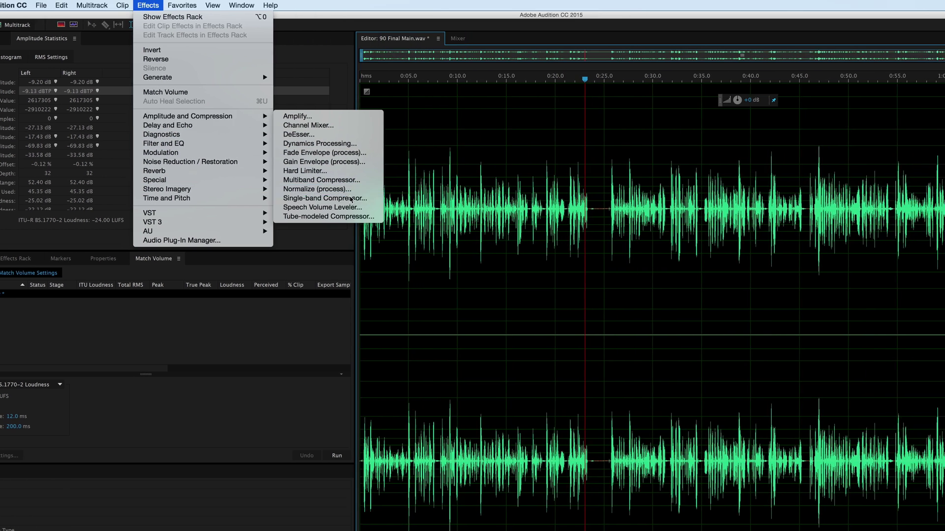
{"action": "left_click", "coordinate": [404, 198]}
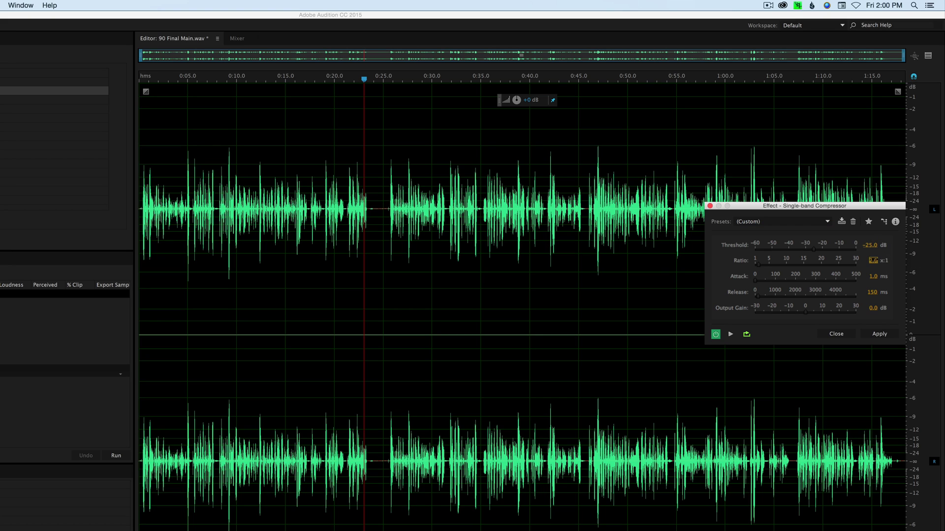
{"action": "left_click", "coordinate": [873, 261]}
{"action": "type", "text": "2.2"}
{"action": "key", "text": "Tab"}
{"action": "left_click", "coordinate": [880, 333]}
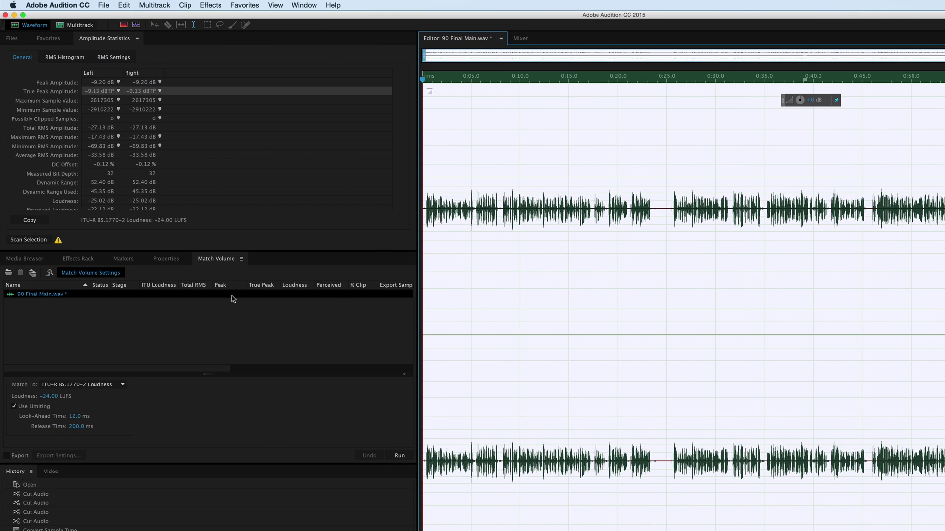
Step: Match loudness to -24 LUFS, boost gain by 7 dB, and rescan: -16.00 LUFS, -1.59 dBTP
{"action": "left_click", "coordinate": [399, 456]}
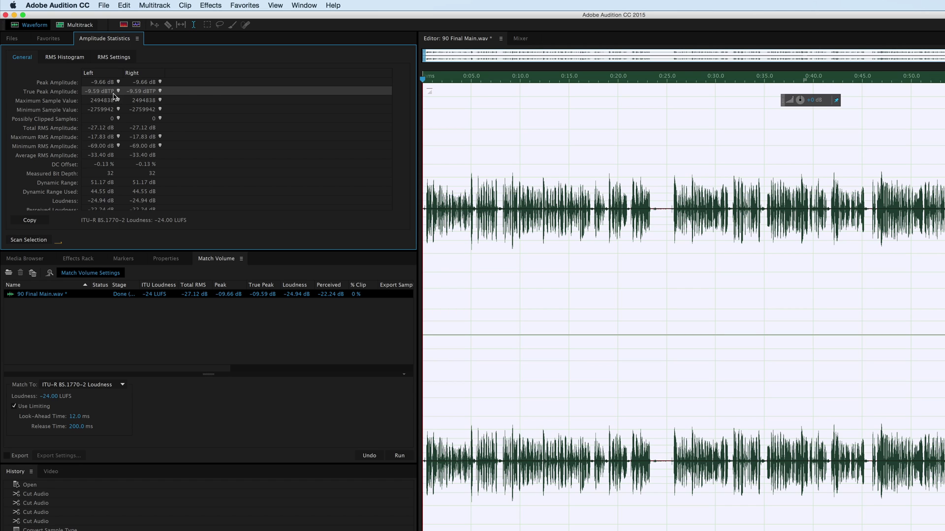
{"action": "left_click", "coordinate": [811, 100]}
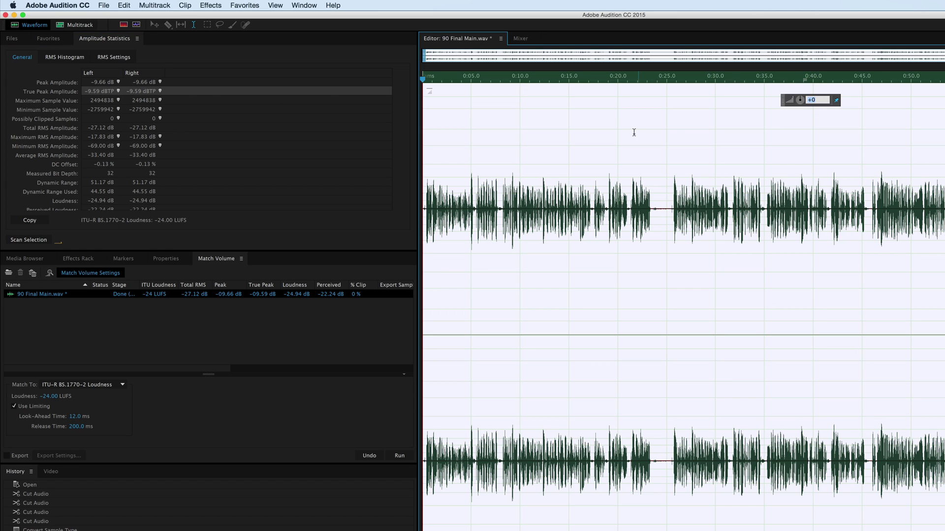
{"action": "type", "text": "7"}
{"action": "key", "text": "Return"}
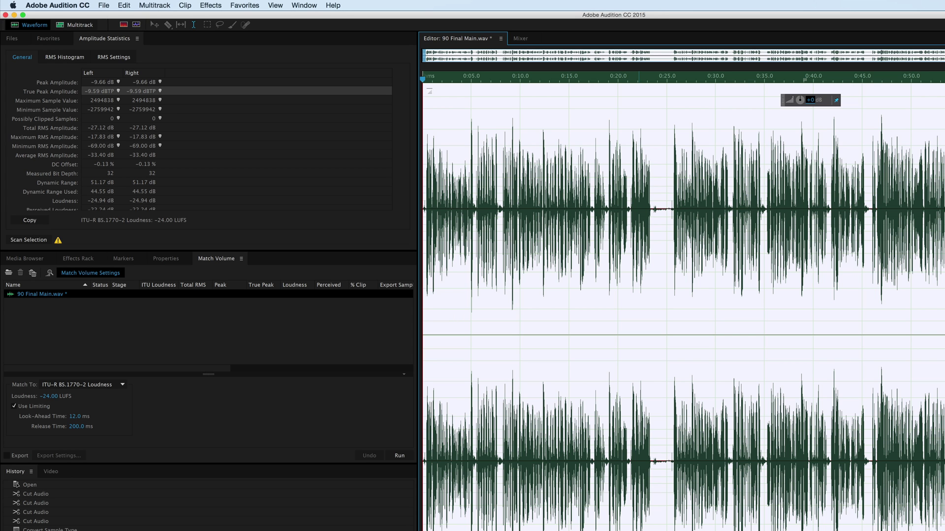
{"action": "left_click", "coordinate": [39, 242]}
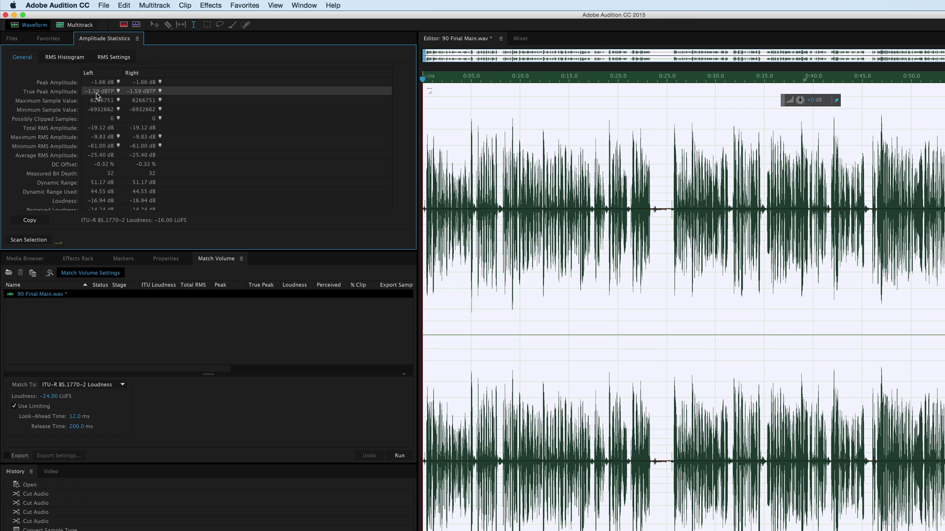
{"action": "left_click", "coordinate": [498, 103]}
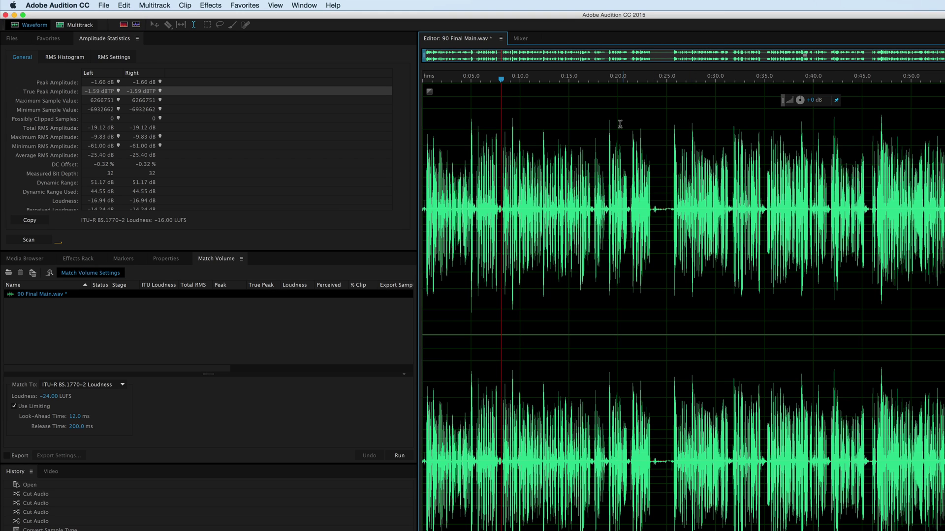
{"action": "key", "text": "space"}
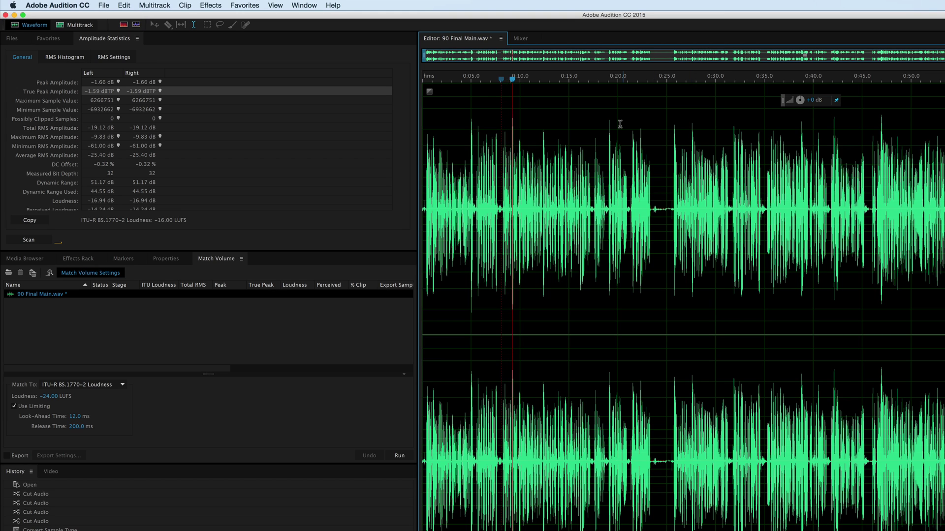